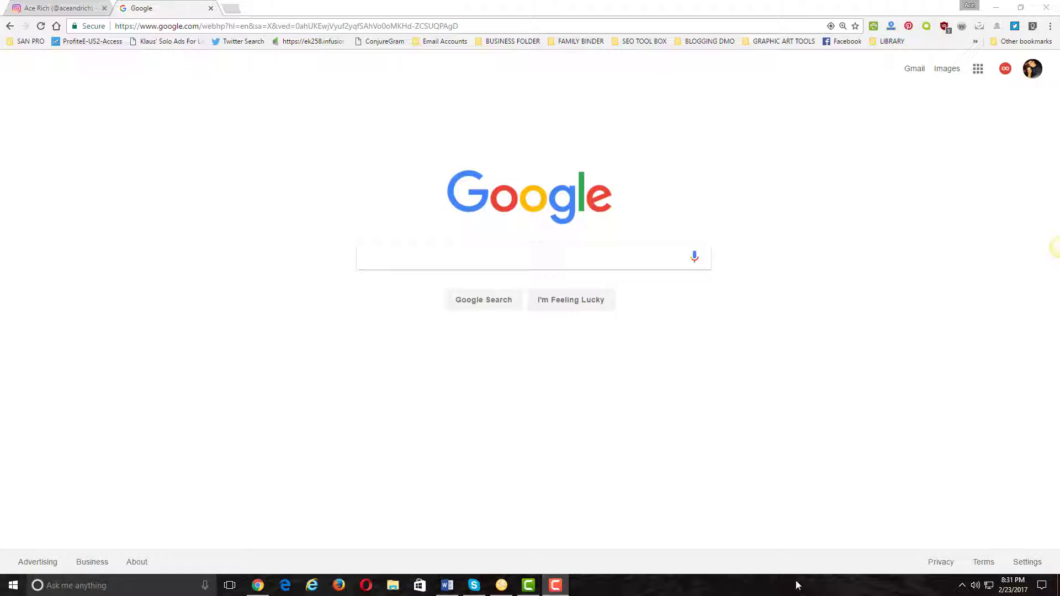
# Run a Google search for 'gramblr'.
pyautogui.click(474, 252)
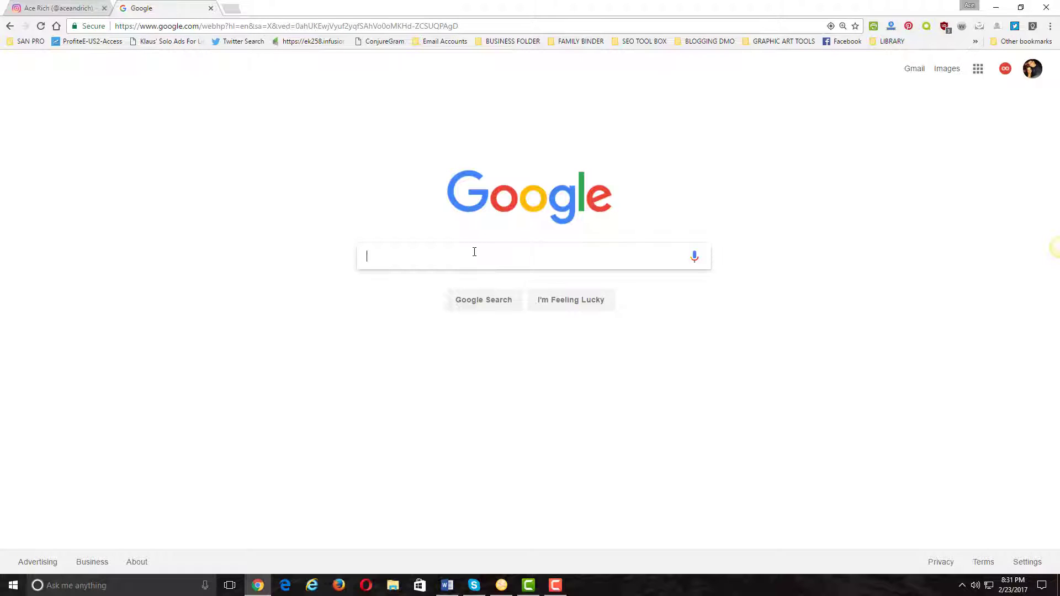
pyautogui.write('gramblr')
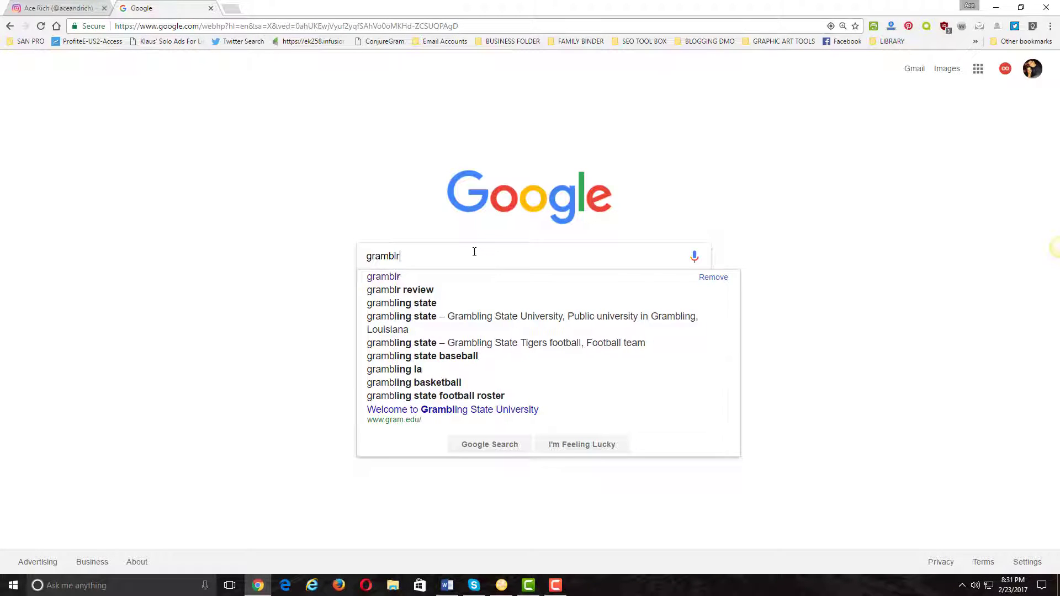
pyautogui.press('Return')
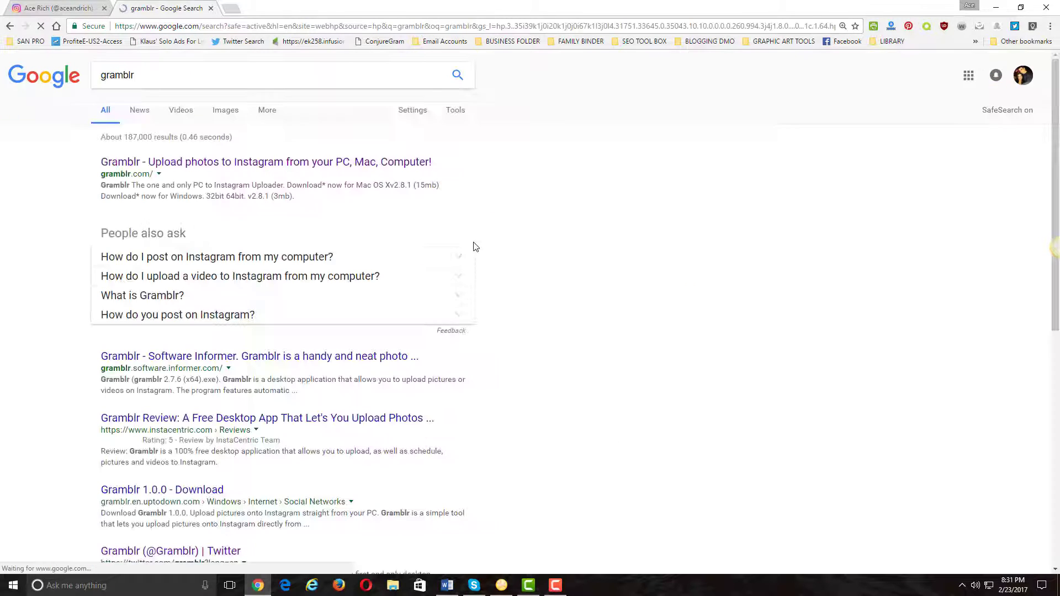
# Open the gramblr.com uploader page, then close it to return to the Instagram profile.
pyautogui.click(214, 166)
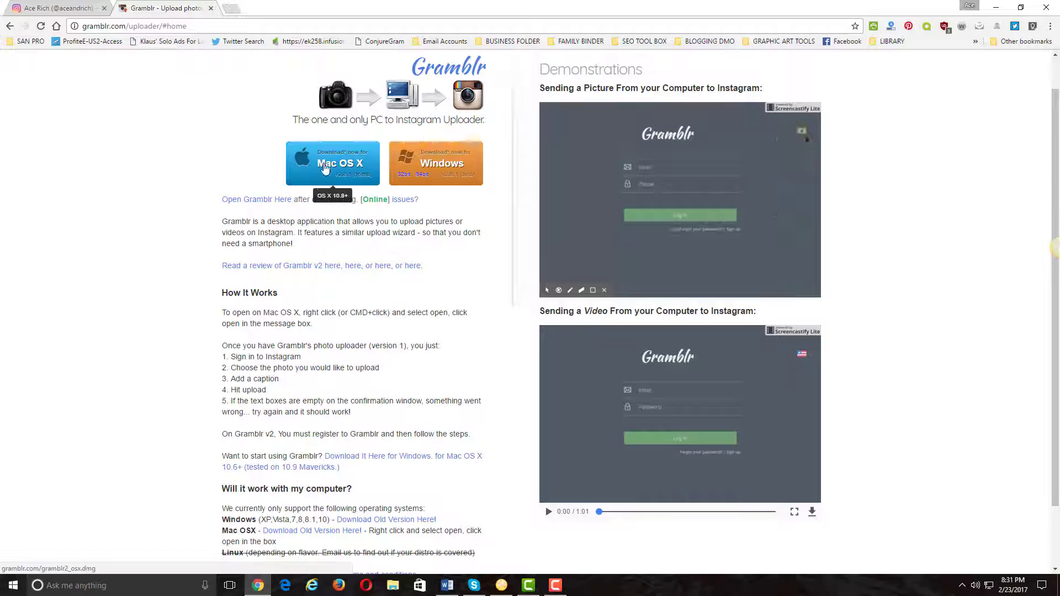
pyautogui.moveTo(542, 244)
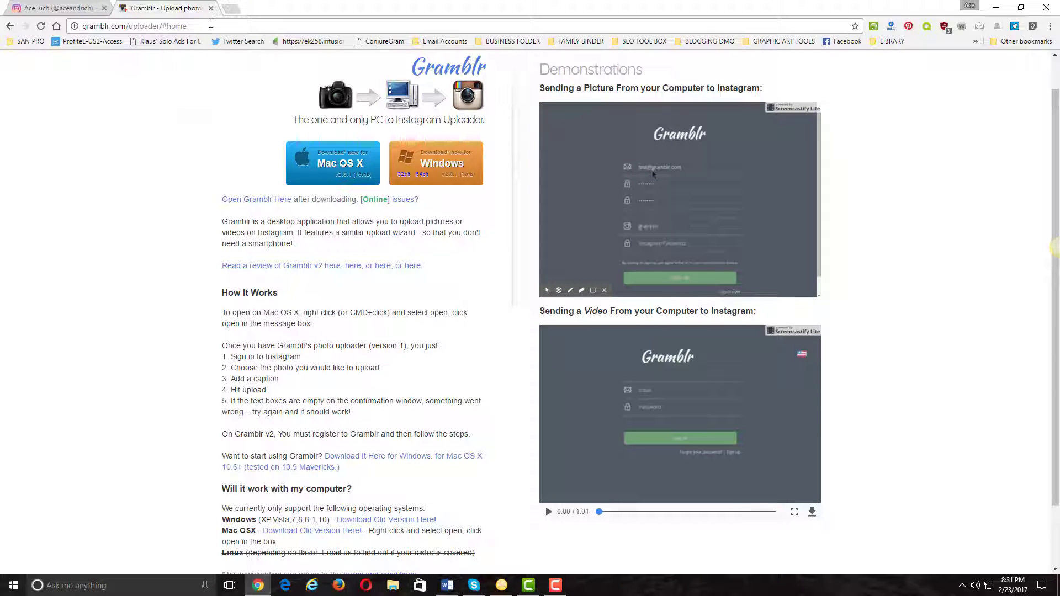
pyautogui.click(210, 7)
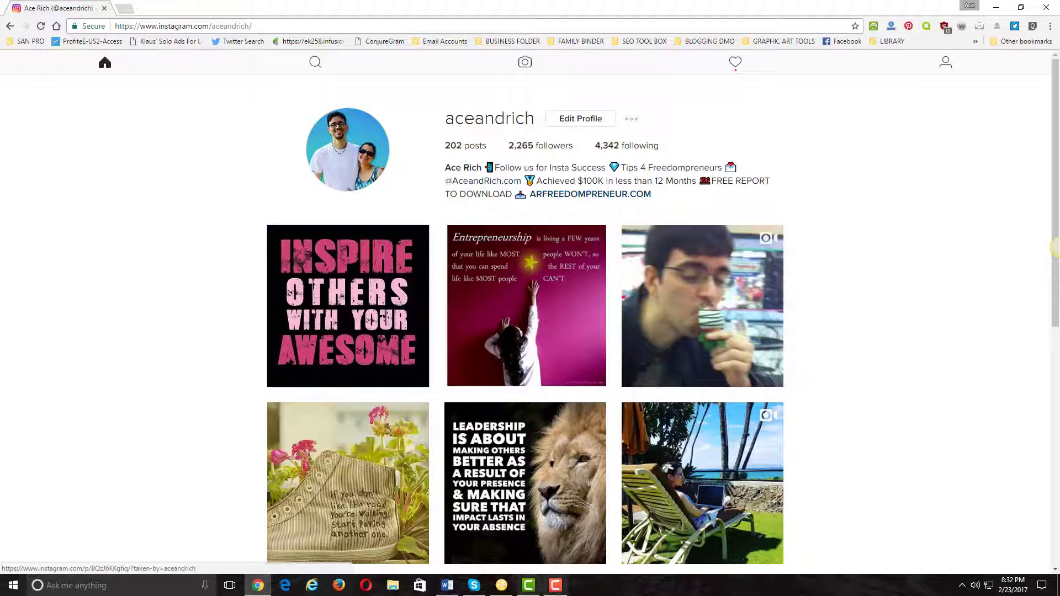
# Search the Windows taskbar for 'gram' to launch the Gramblr desktop uploader.
pyautogui.click(182, 585)
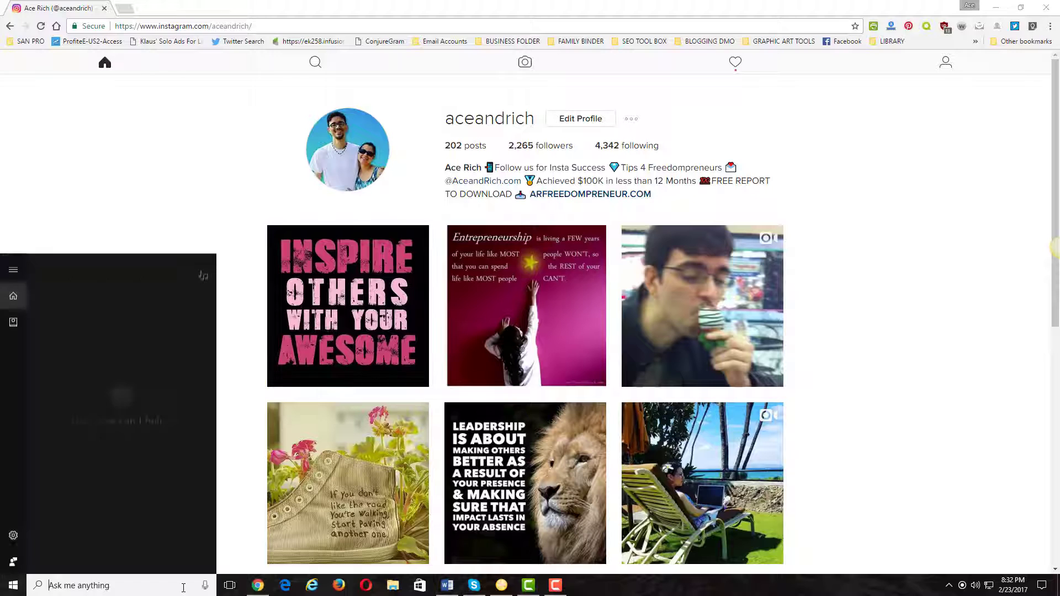
pyautogui.write('gram')
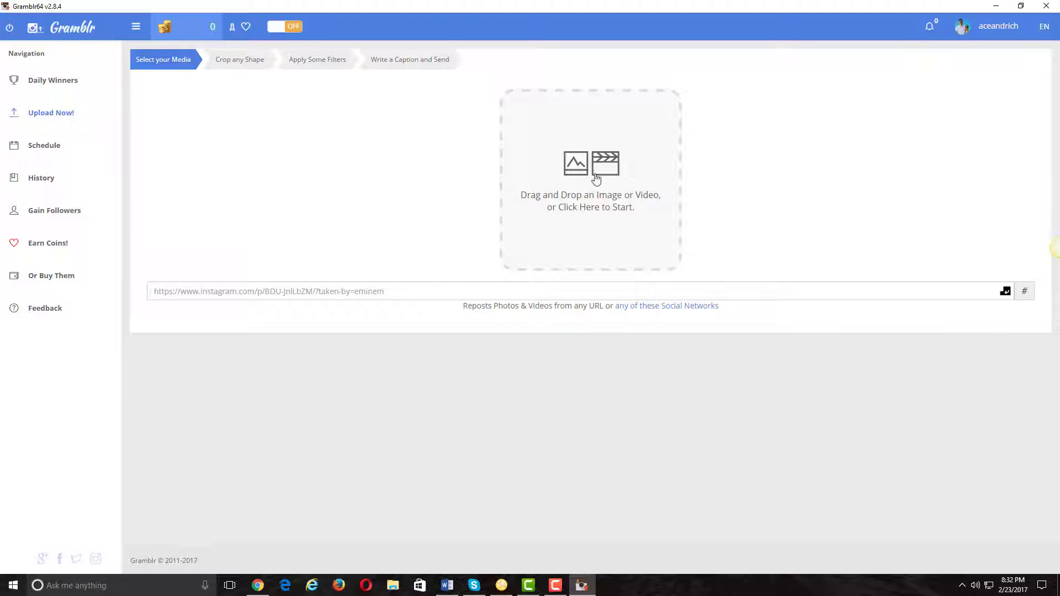
# Load image 008 from the Ace Rich Social Media Instagram Pack folder into Gramblr.
pyautogui.click(575, 171)
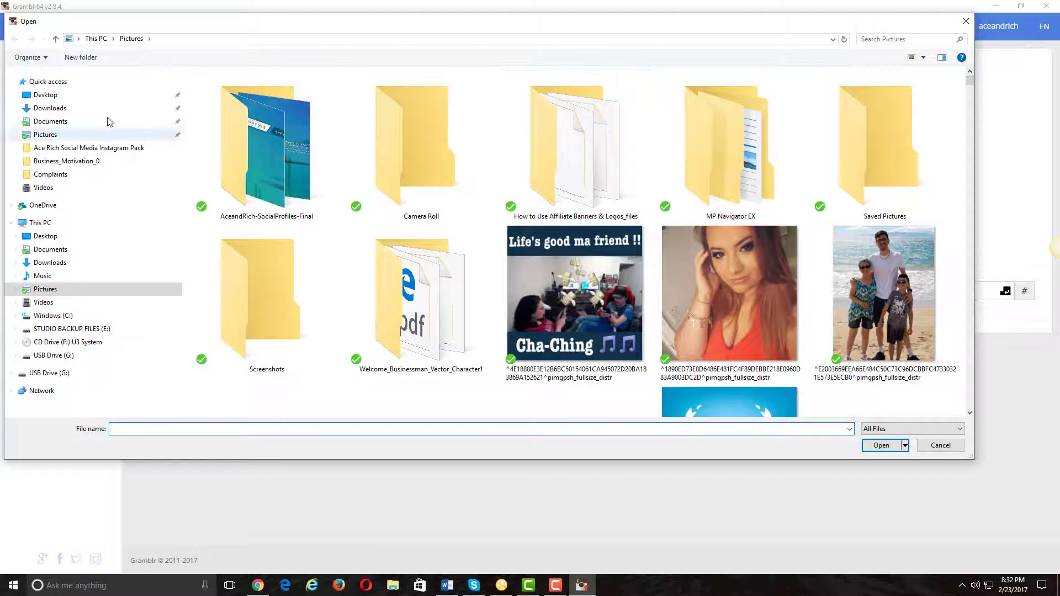
pyautogui.click(49, 81)
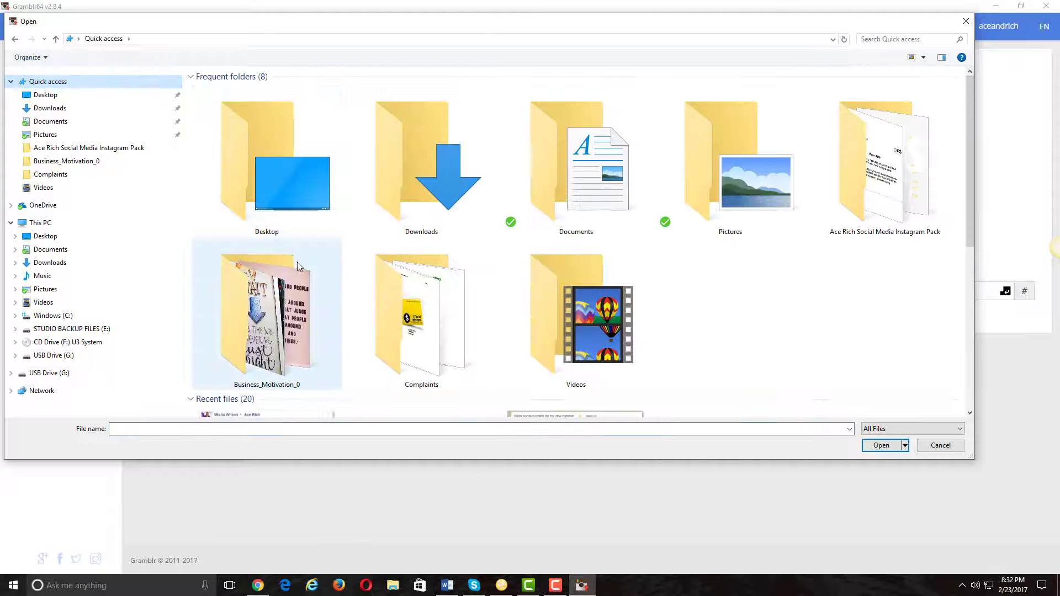
pyautogui.doubleClick(900, 200)
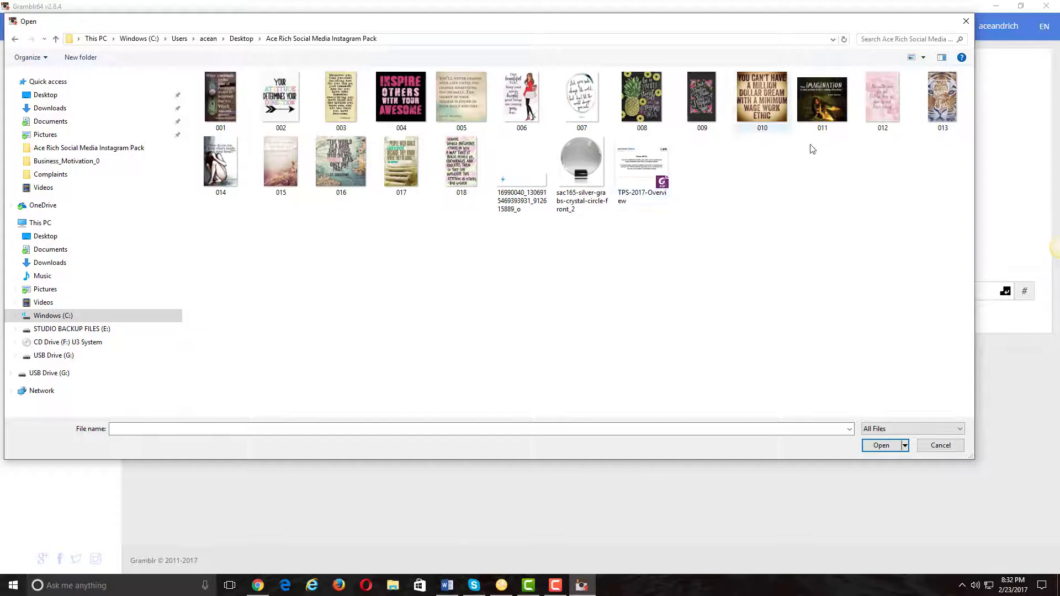
pyautogui.click(642, 114)
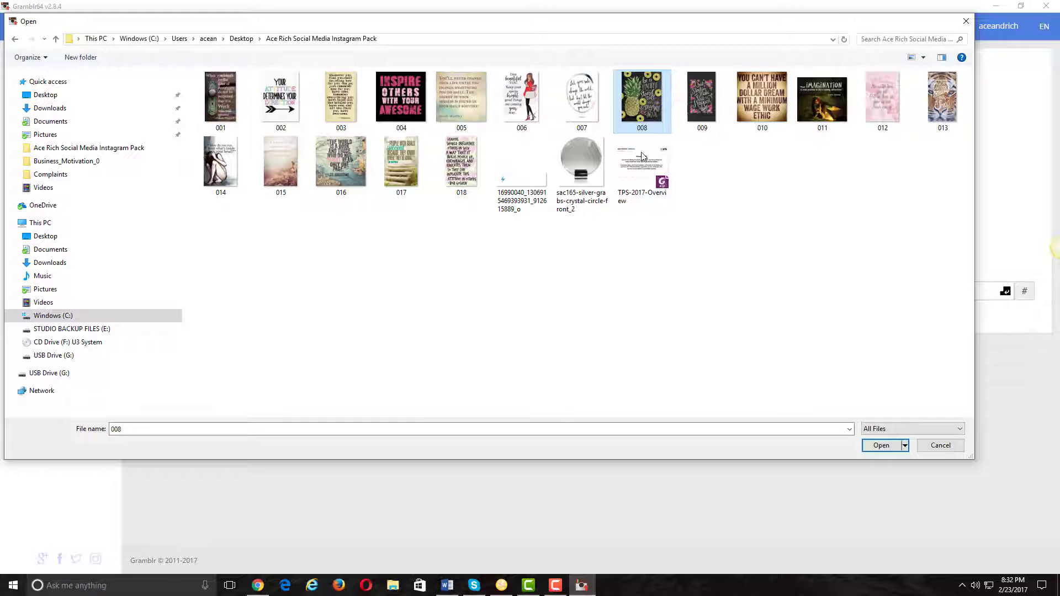
pyautogui.click(893, 445)
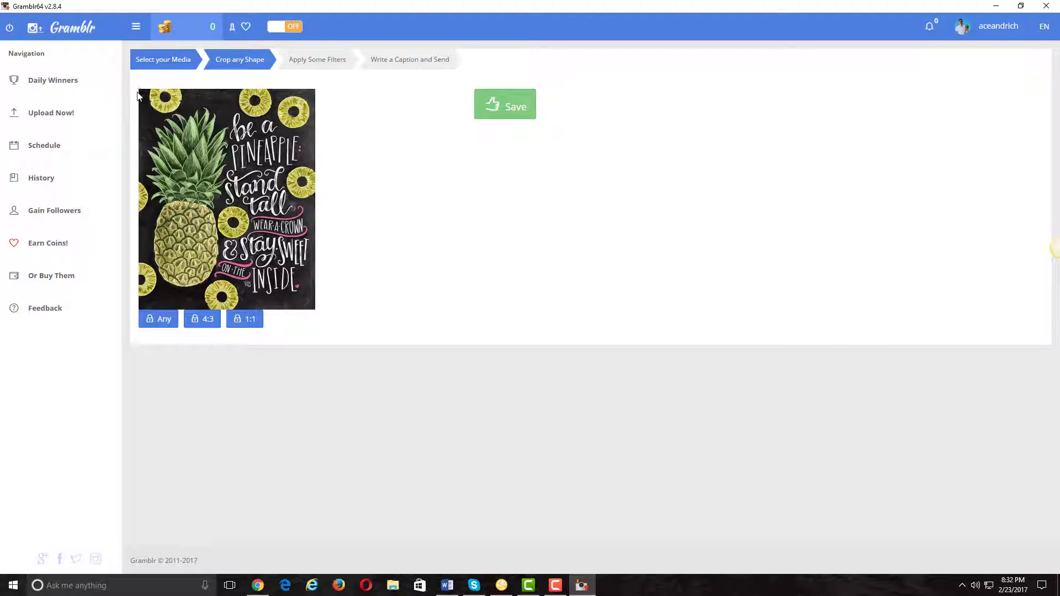
# Crop the pineapple image to the marked area and save the crop.
pyautogui.moveTo(137, 89); pyautogui.dragTo(320, 316)
pyautogui.click(515, 108)
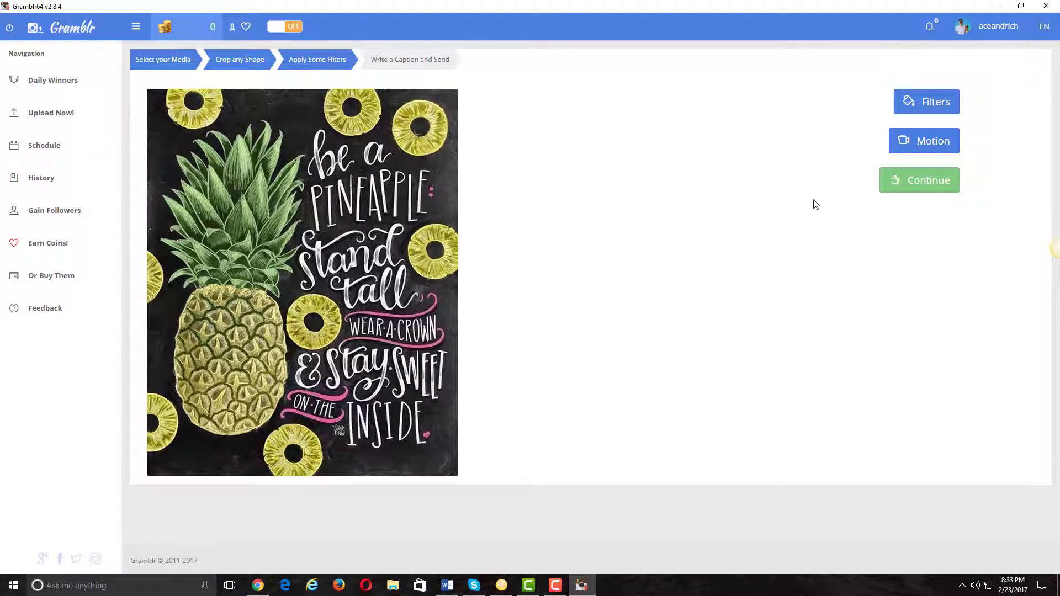
# Open the photo editor and preview frames and stickers without applying any.
pyautogui.click(928, 103)
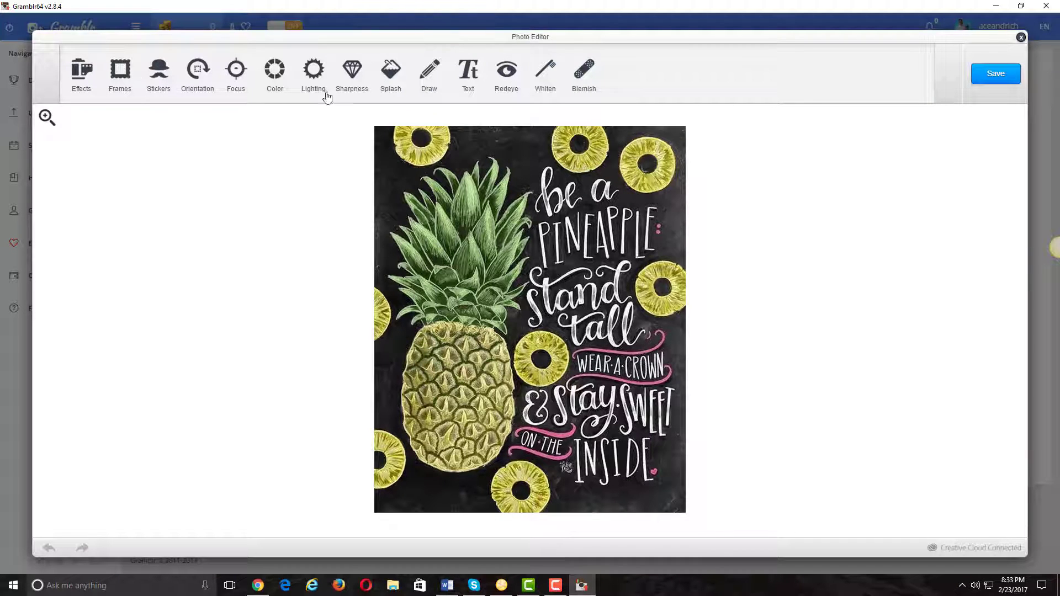
pyautogui.click(122, 87)
pyautogui.click(60, 74)
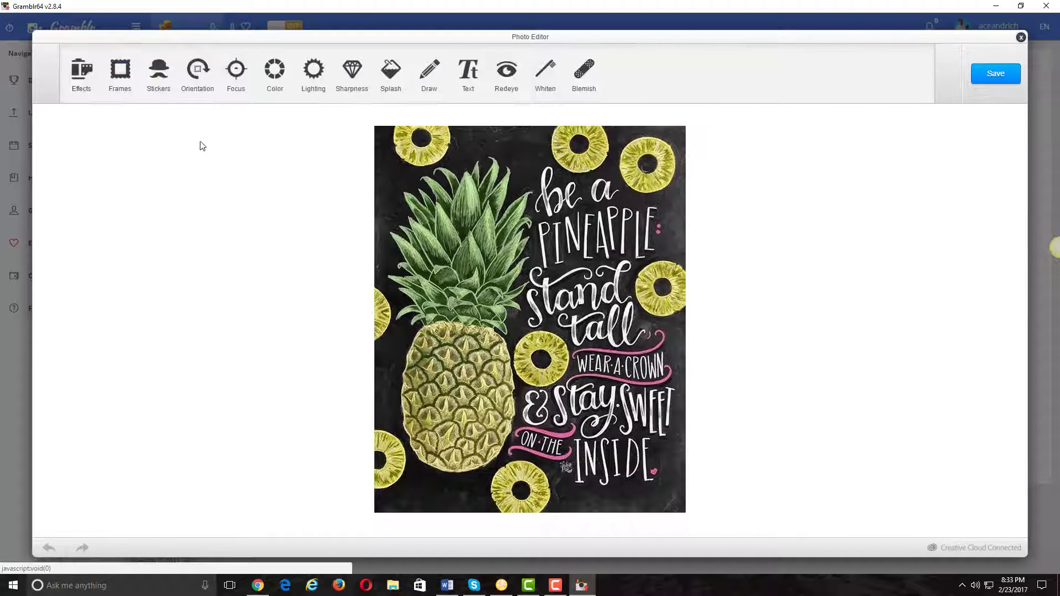
pyautogui.click(159, 71)
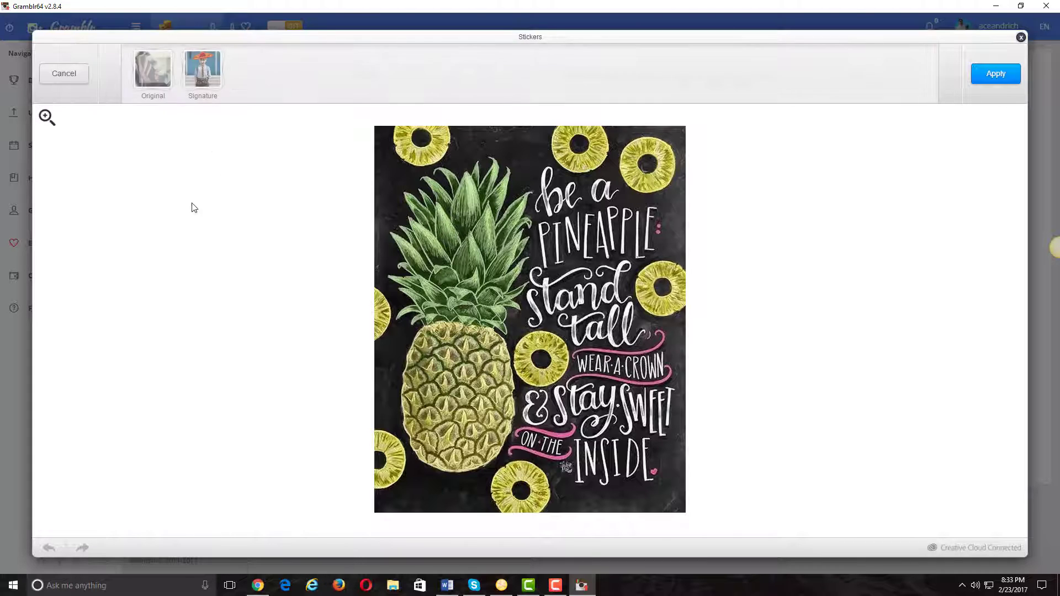
pyautogui.click(71, 77)
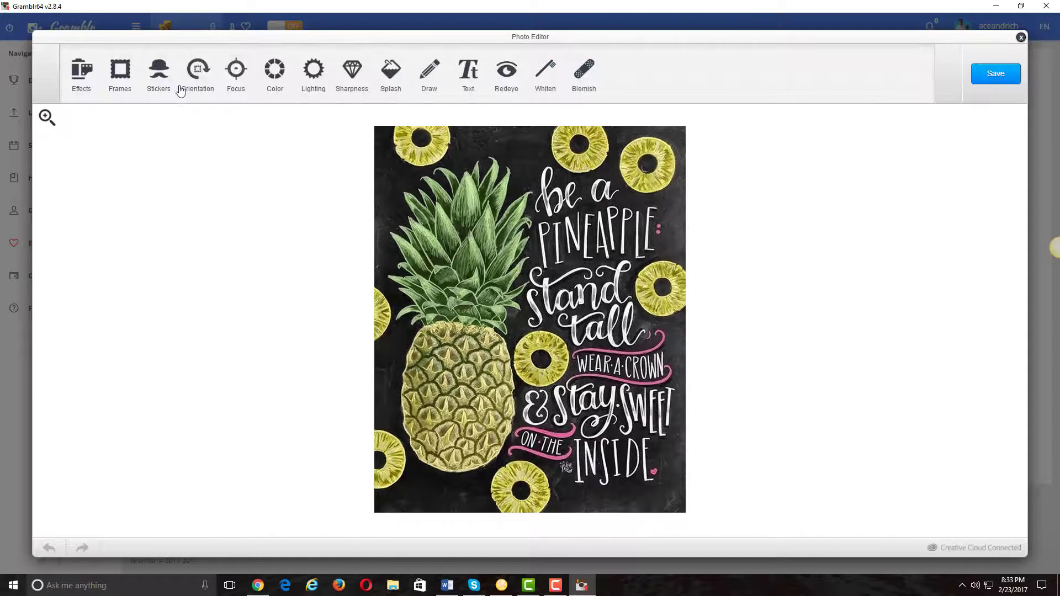
# Rotate the image a full turn back upright, then preview colour adjustments, discarding all changes.
pyautogui.click(197, 73)
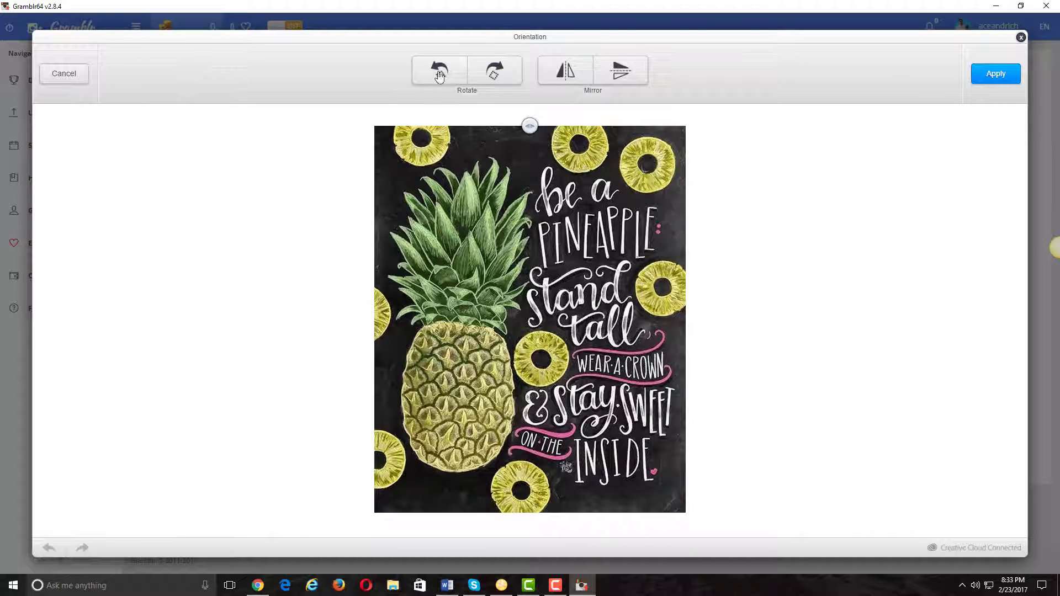
pyautogui.click(497, 78)
pyautogui.click(497, 79)
pyautogui.click(498, 79)
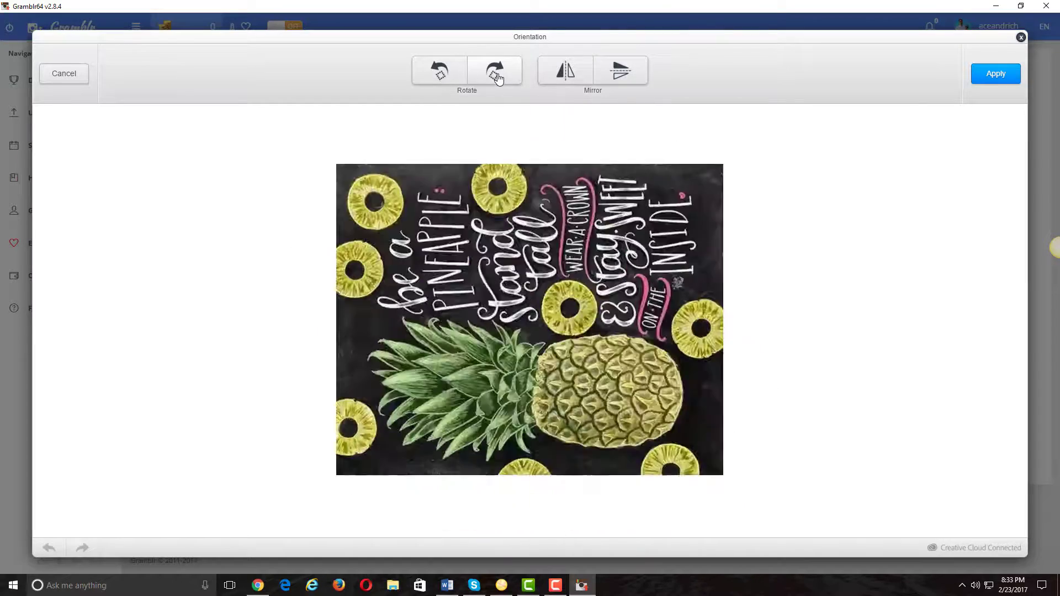
pyautogui.click(499, 79)
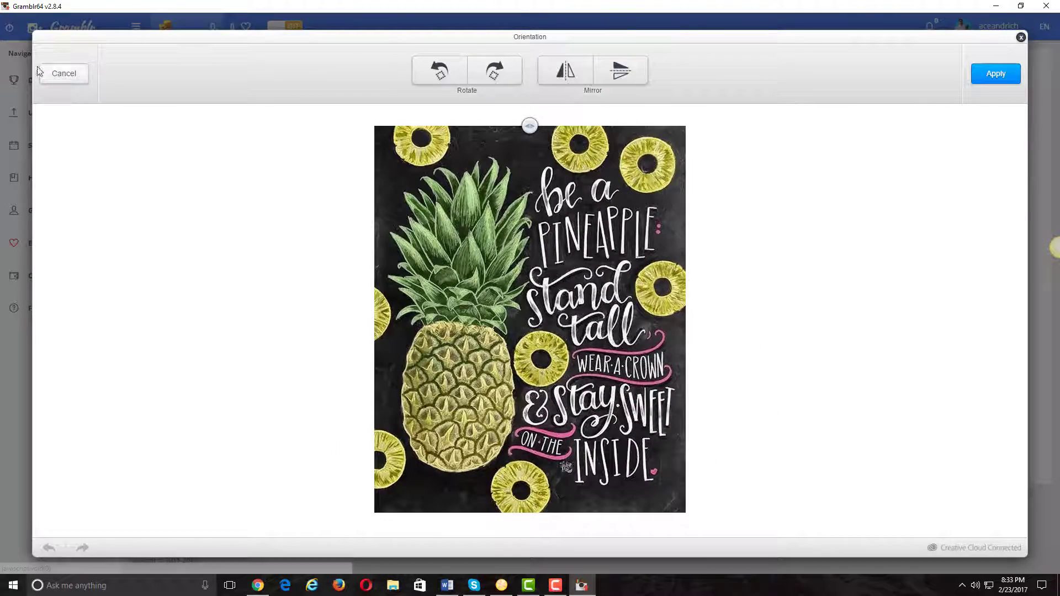
pyautogui.click(65, 78)
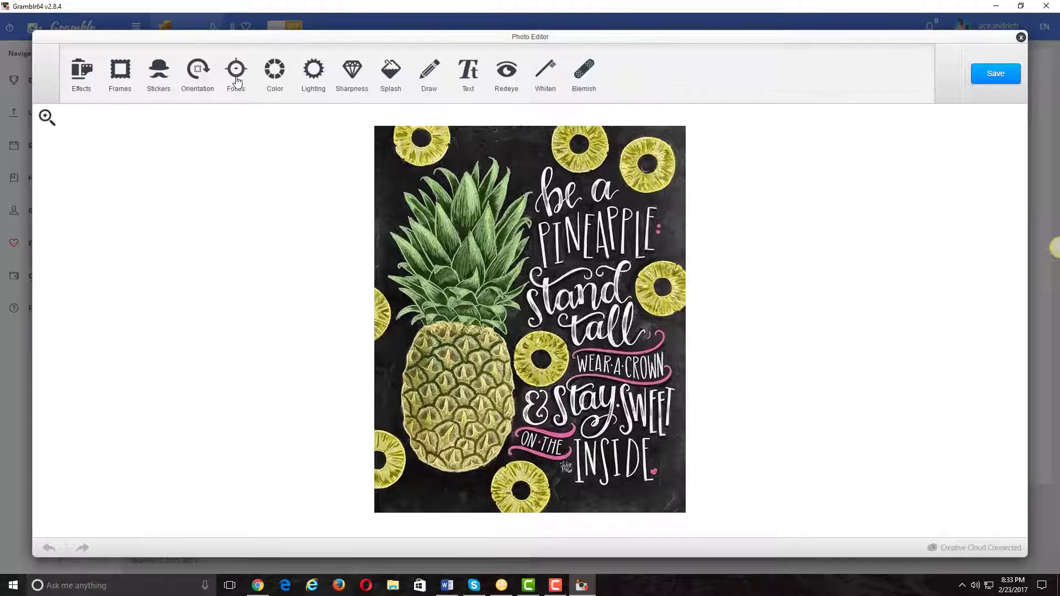
pyautogui.click(275, 72)
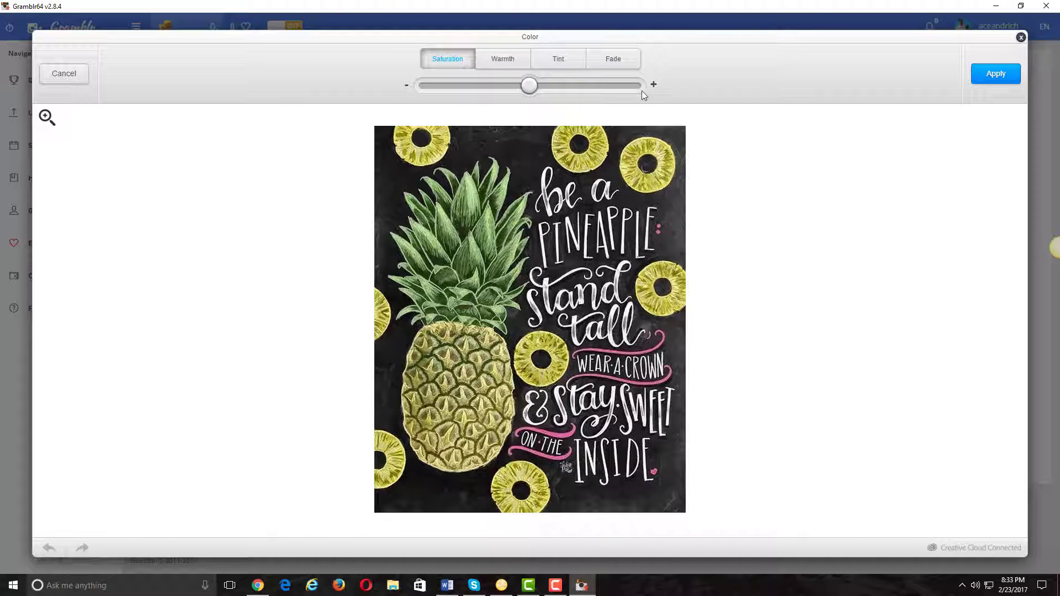
pyautogui.click(64, 73)
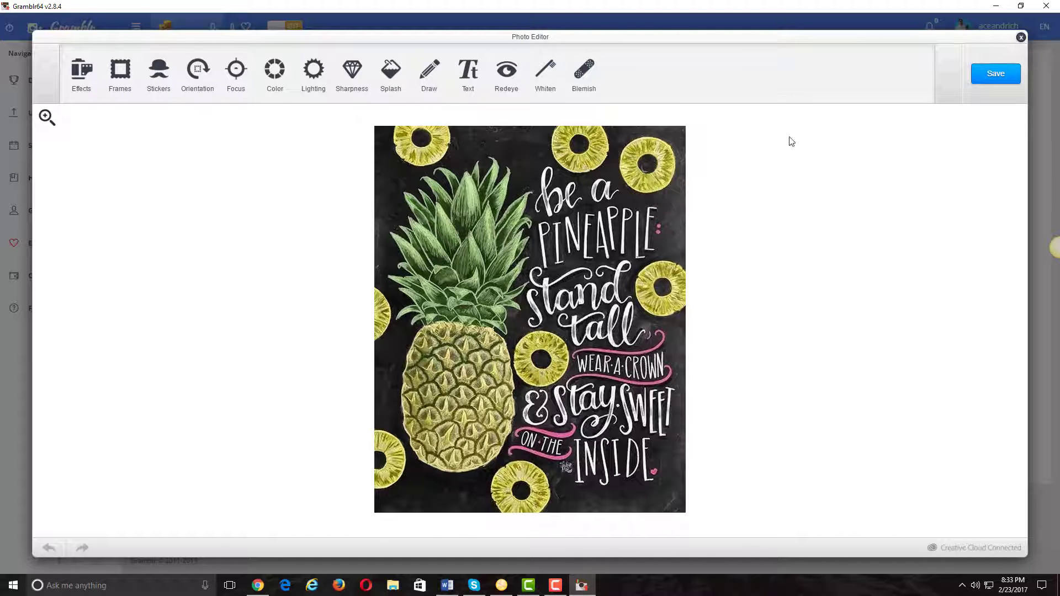
# Close the photo editor, preview a GramblrMotion version, then keep the still picture.
pyautogui.click(1021, 37)
pyautogui.click(933, 141)
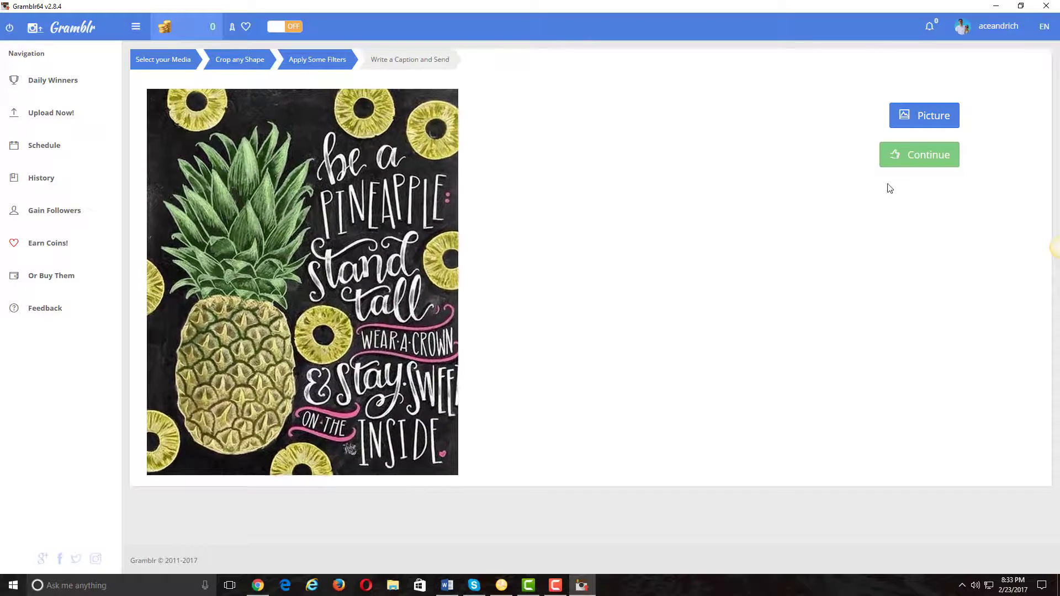
pyautogui.click(923, 117)
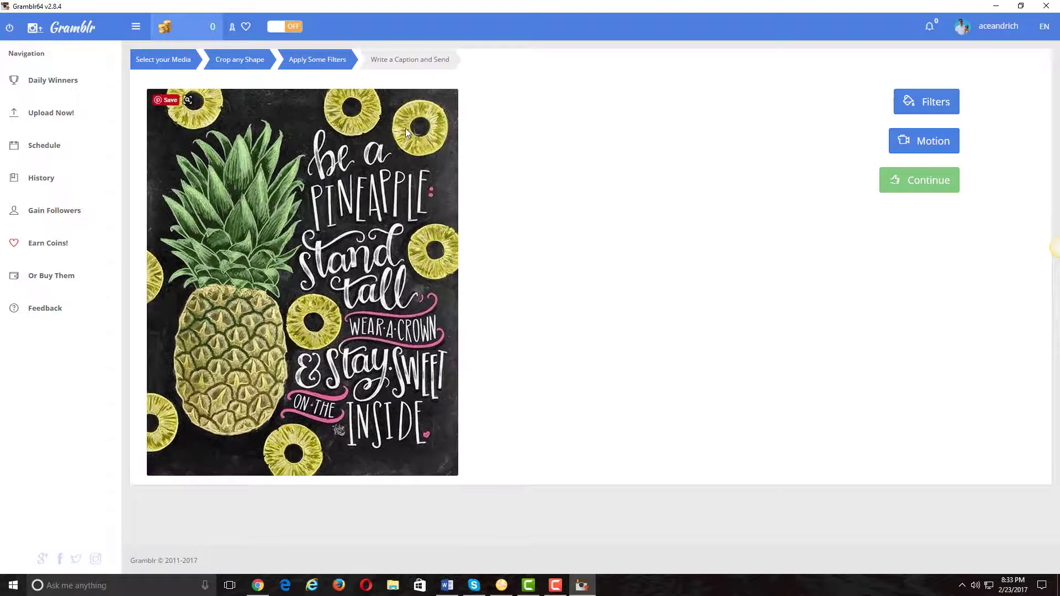
# Continue to the caption step and show the emoji picker beside the Caption box.
pyautogui.click(907, 178)
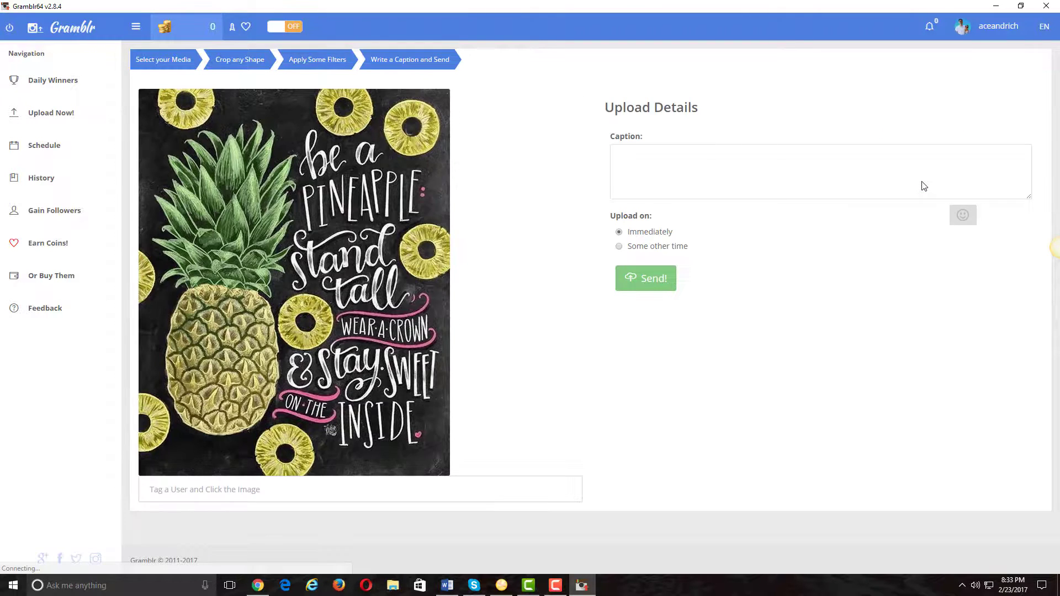
pyautogui.click(662, 155)
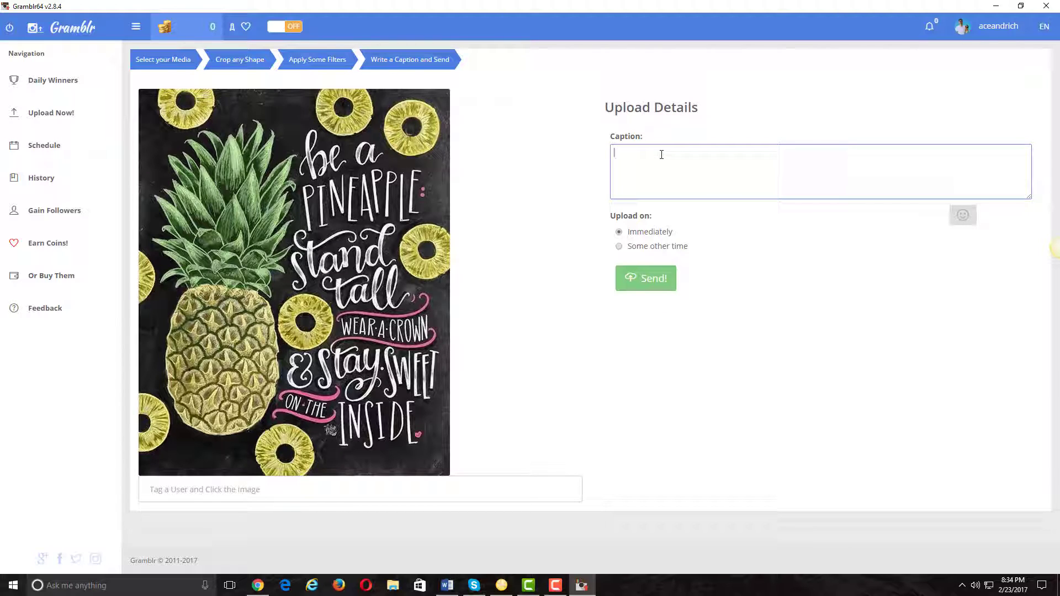
pyautogui.click(964, 218)
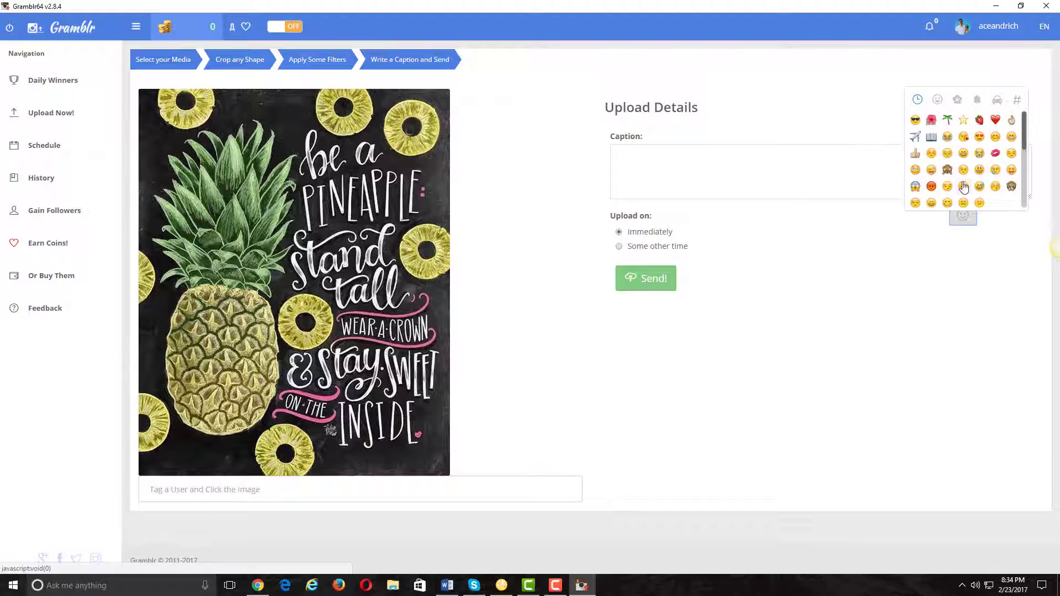
# Caption the post with a palm tree emoji, the 'Be A Pineapple…' quote, and a red heart.
pyautogui.click(946, 122)
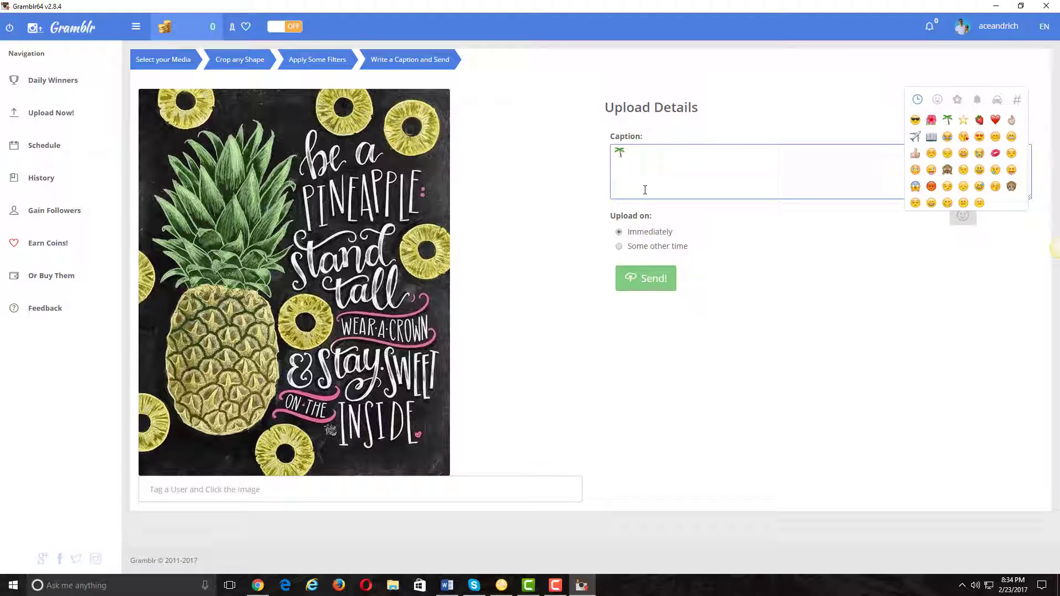
pyautogui.write('Be')
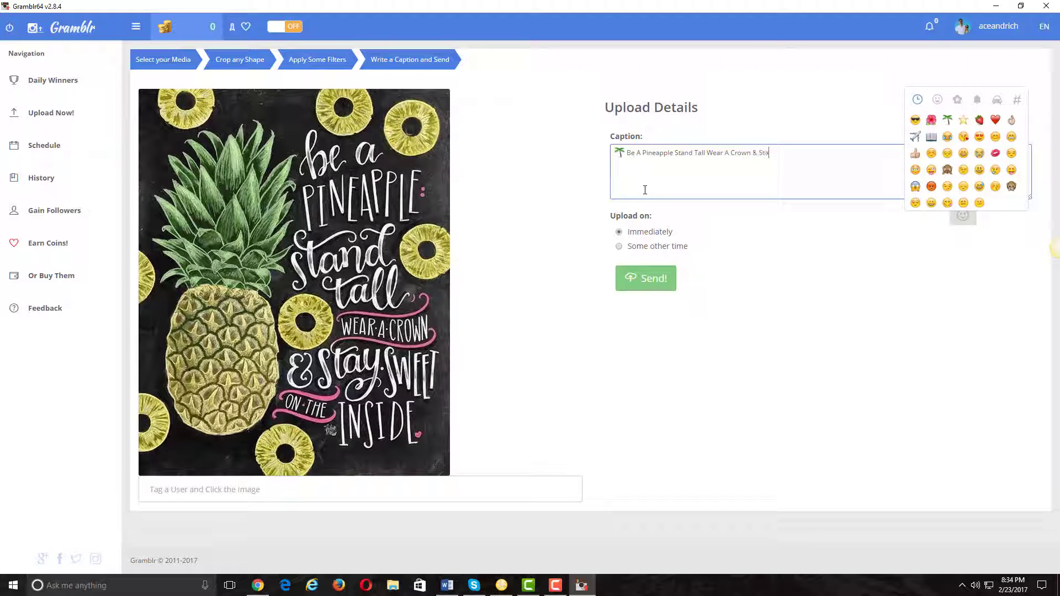
pyautogui.write('y Sweet On the INSIDE')
pyautogui.click(996, 120)
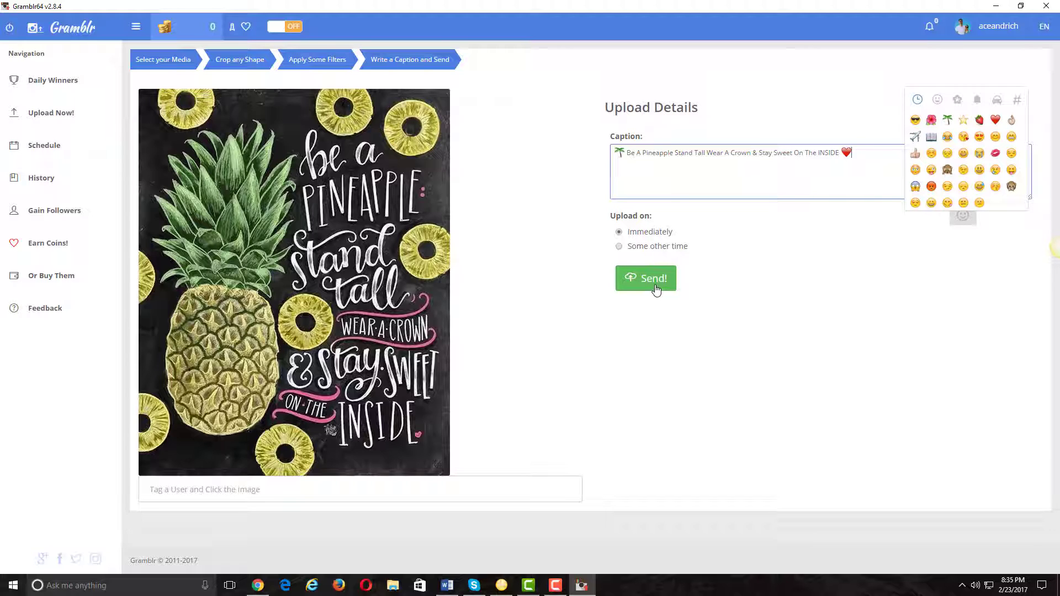
pyautogui.click(619, 247)
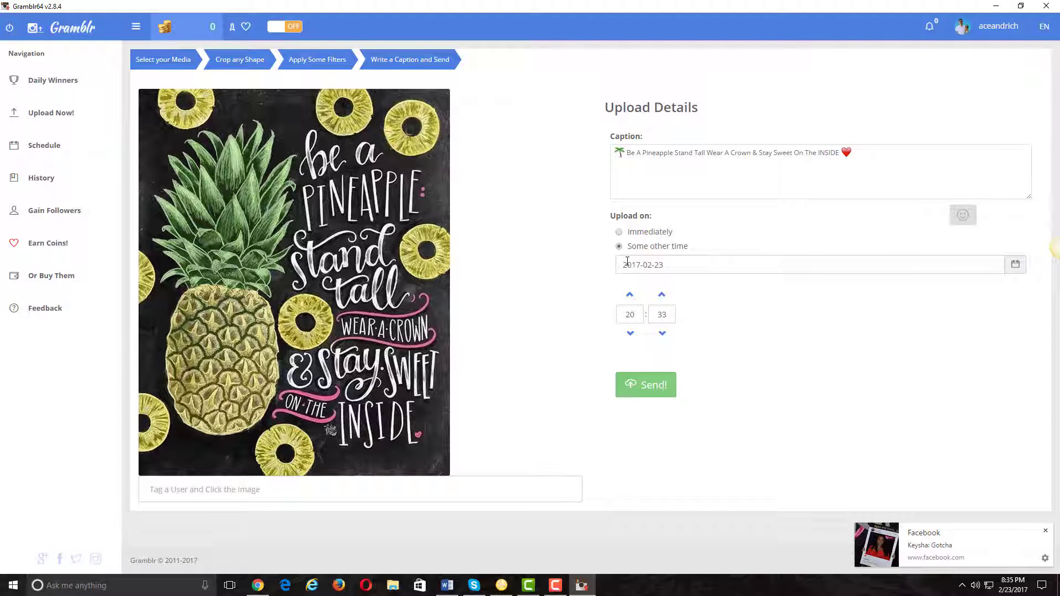
pyautogui.click(1017, 265)
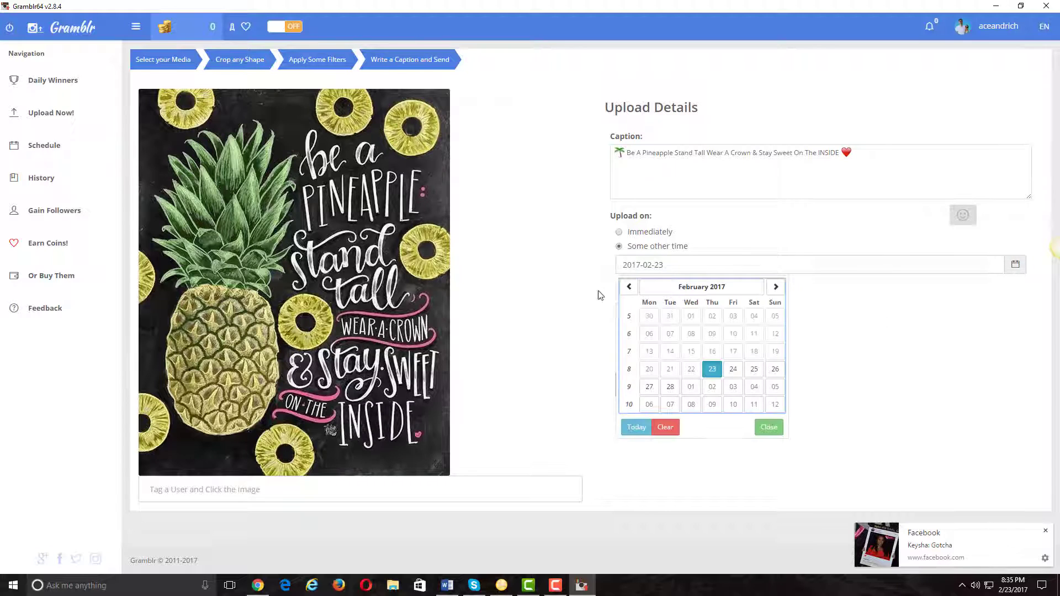
pyautogui.click(732, 369)
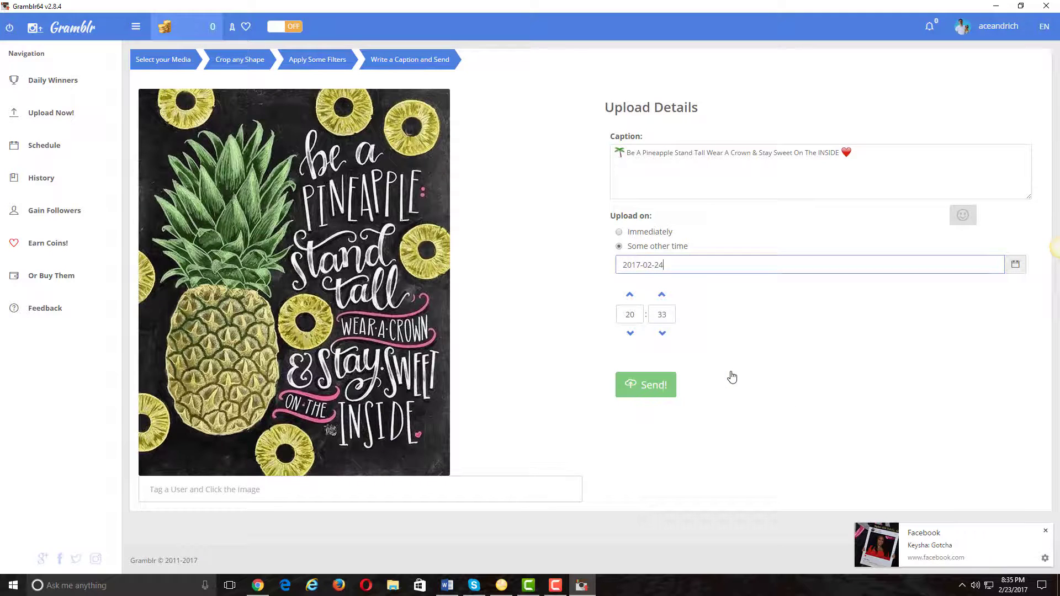
pyautogui.click(629, 294)
pyautogui.click(629, 295)
pyautogui.click(629, 295)
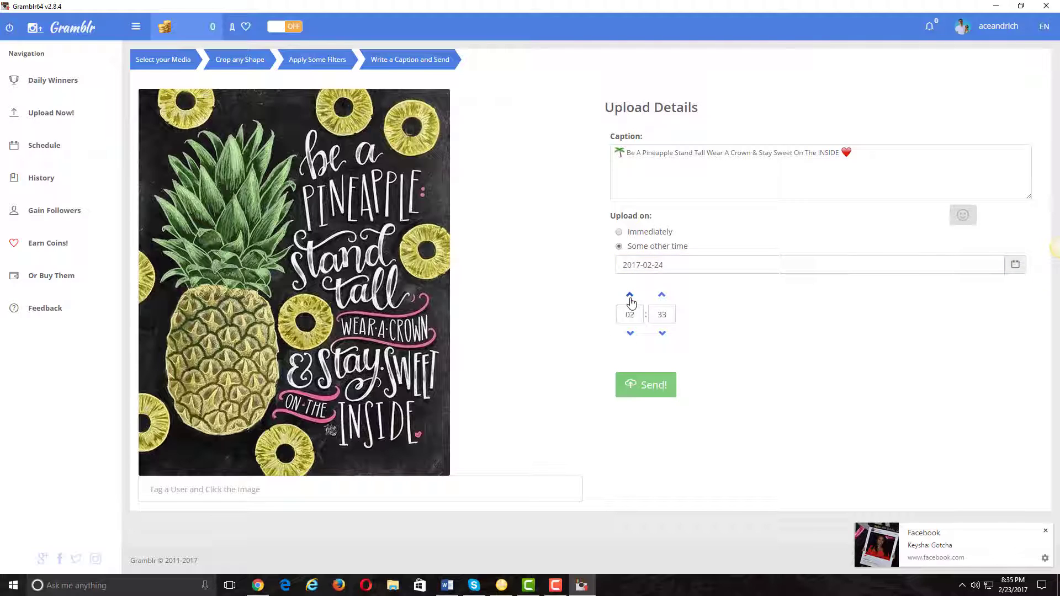
pyautogui.click(630, 295)
pyautogui.click(629, 295)
pyautogui.click(662, 295)
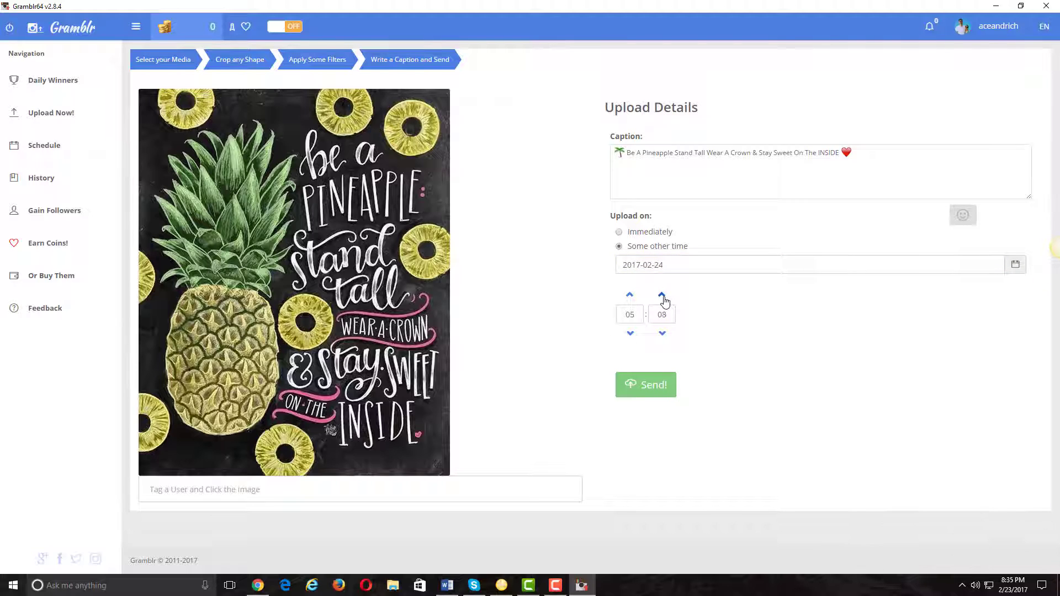
pyautogui.click(662, 294)
pyautogui.click(619, 233)
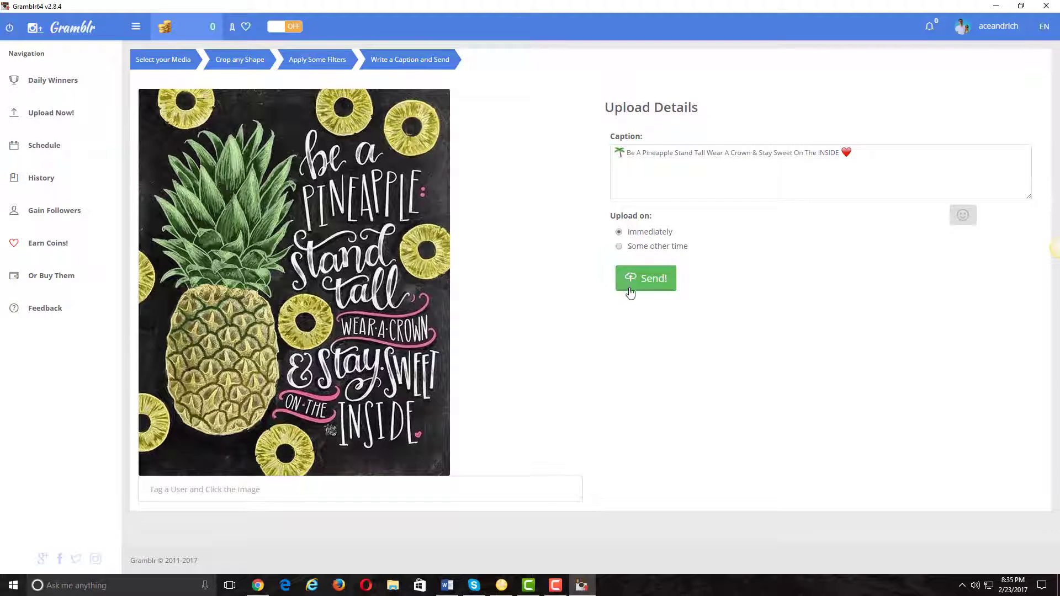
# Send the captioned pineapple post to Instagram, then switch to the Instagram profile in Chrome.
pyautogui.click(655, 282)
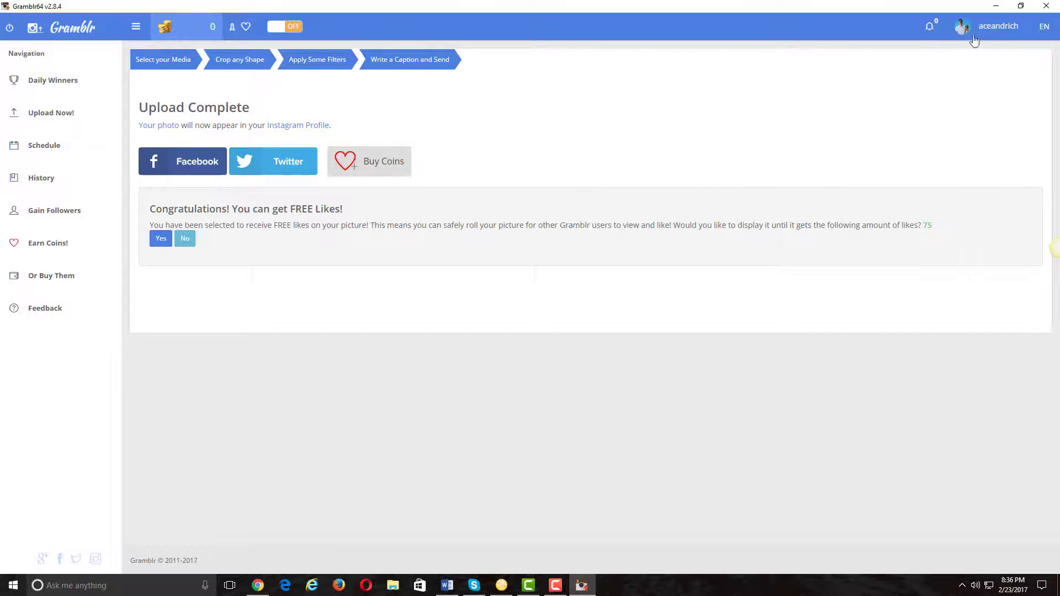
pyautogui.click(999, 28)
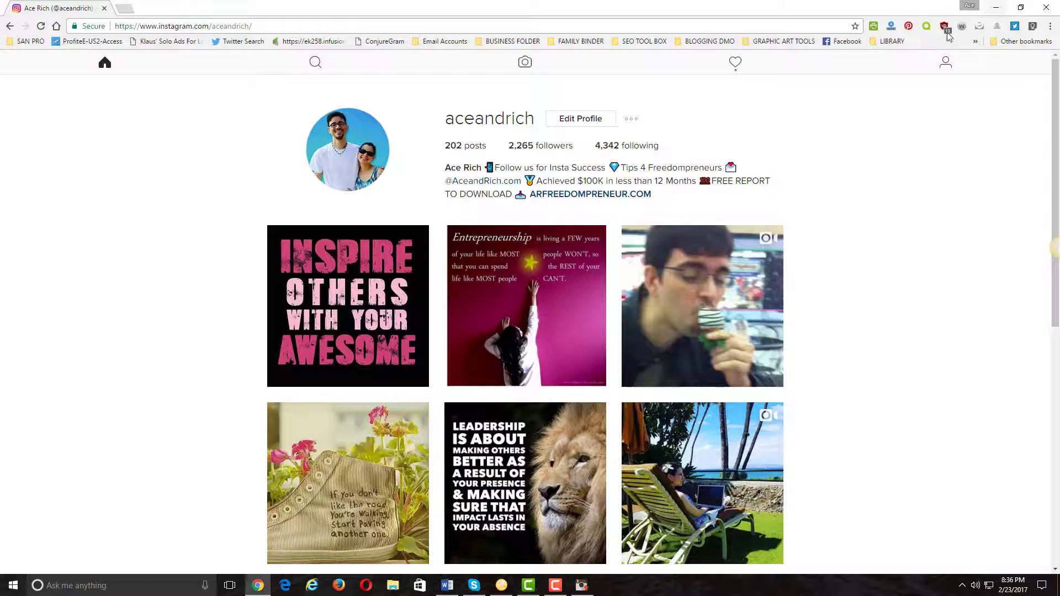
# Reload the Instagram profile and open the new pineapple post at the top of the grid.
pyautogui.click(41, 27)
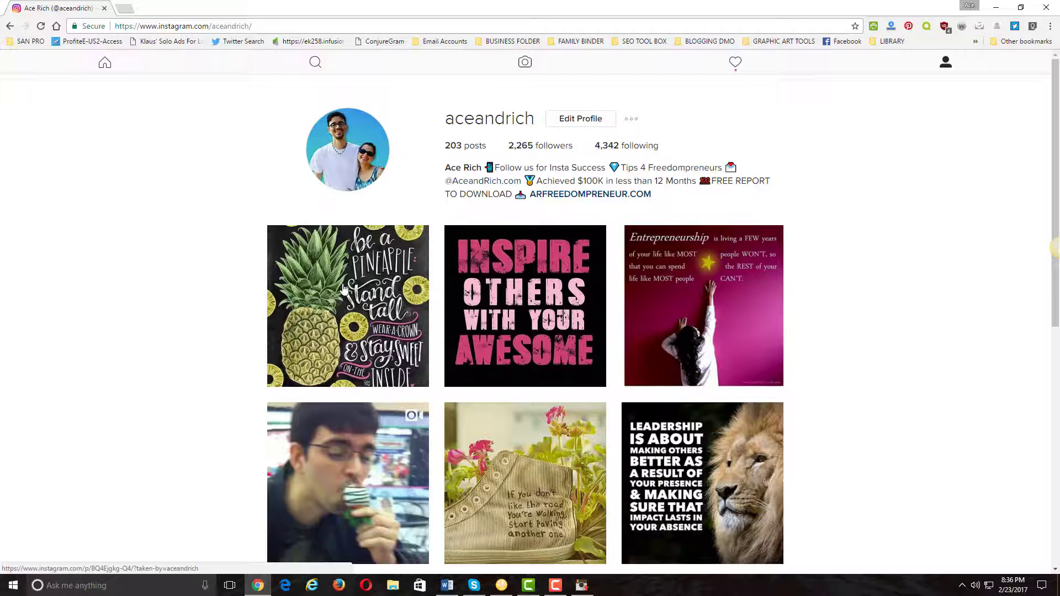
pyautogui.click(379, 265)
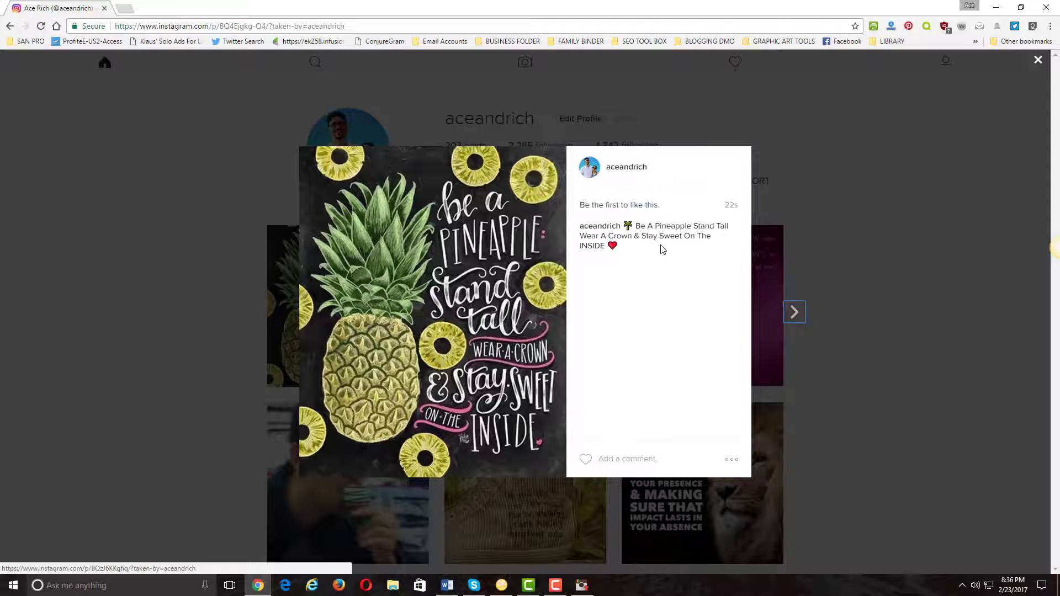
# Copy the hashtag list from the INSPIRE OTHERS post's comment.
pyautogui.click(224, 307)
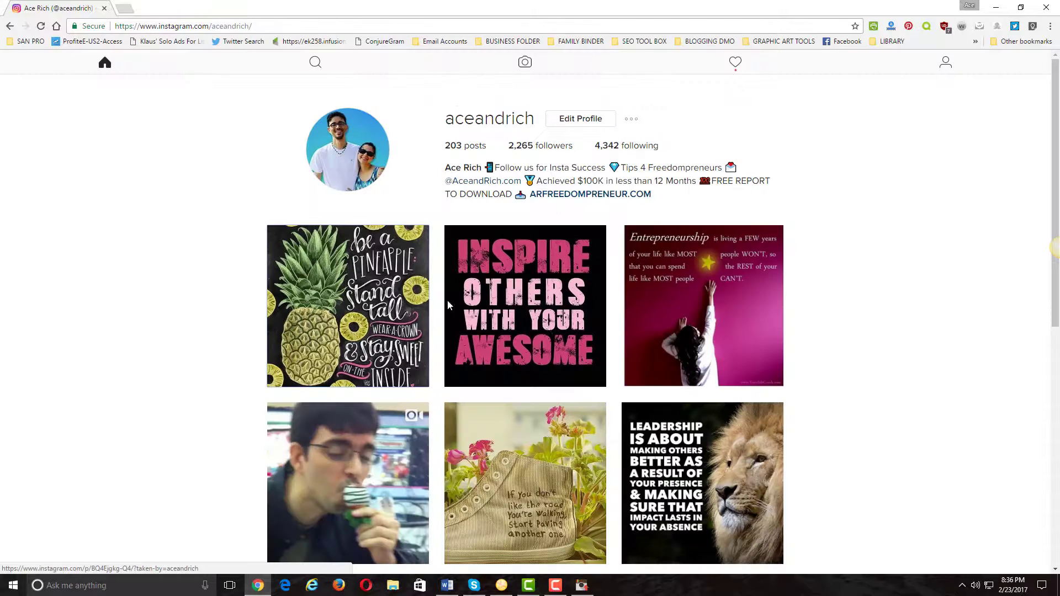
pyautogui.click(526, 304)
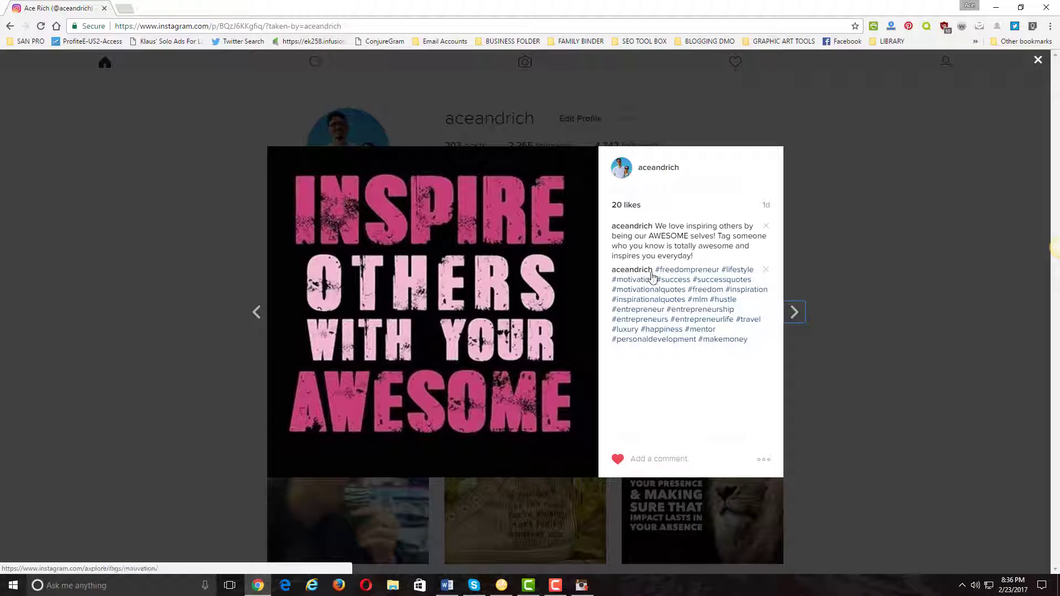
pyautogui.moveTo(654, 270); pyautogui.dragTo(756, 342)
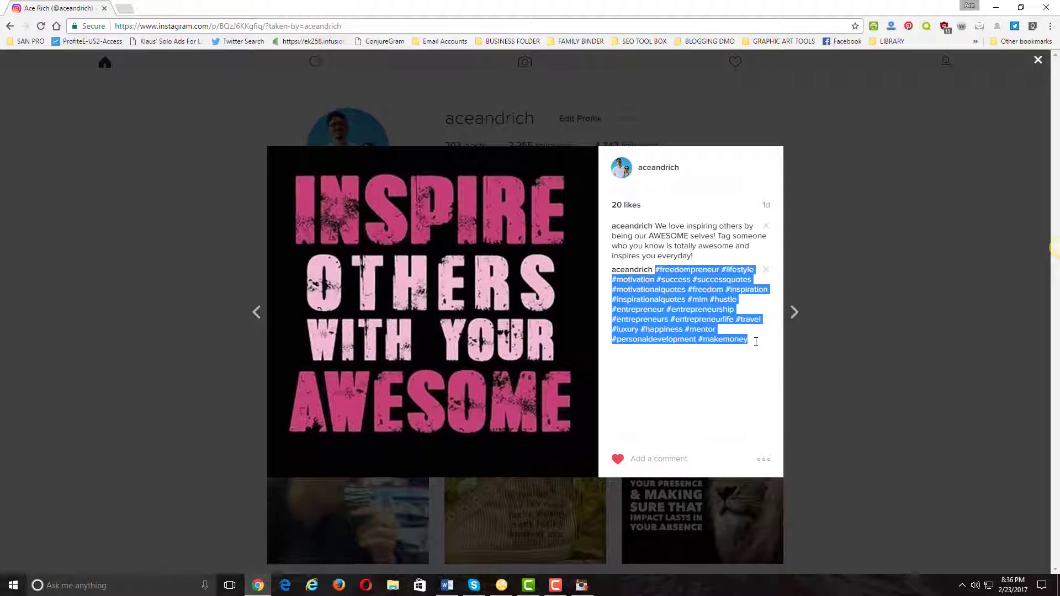
pyautogui.rightClick(756, 341)
pyautogui.click(765, 347)
# Like the pineapple post and post the copied hashtags, #freedompreneur to #makemoney, as a comment.
pyautogui.click(166, 294)
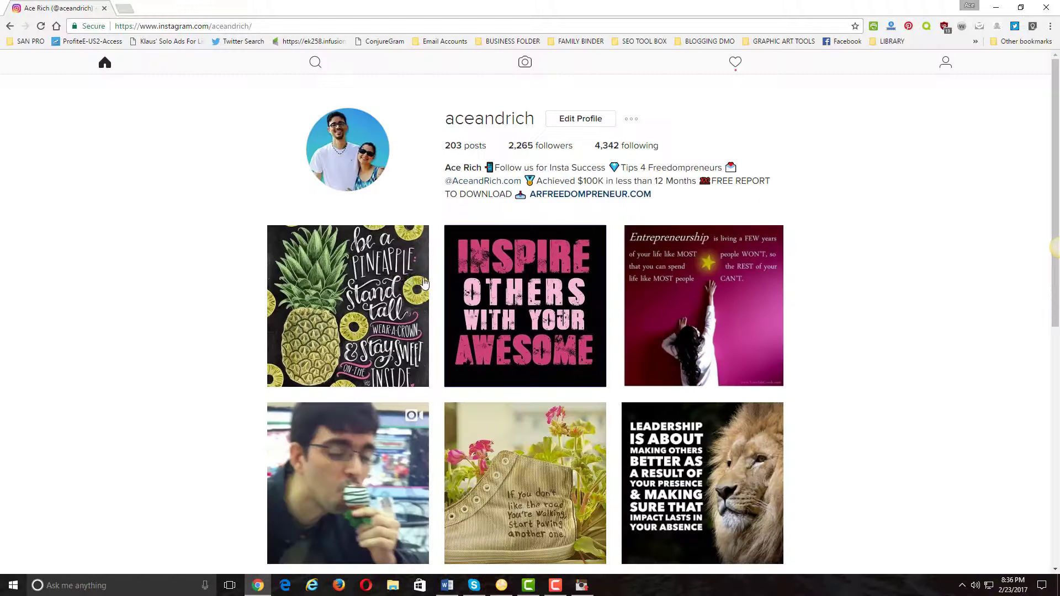
pyautogui.click(424, 283)
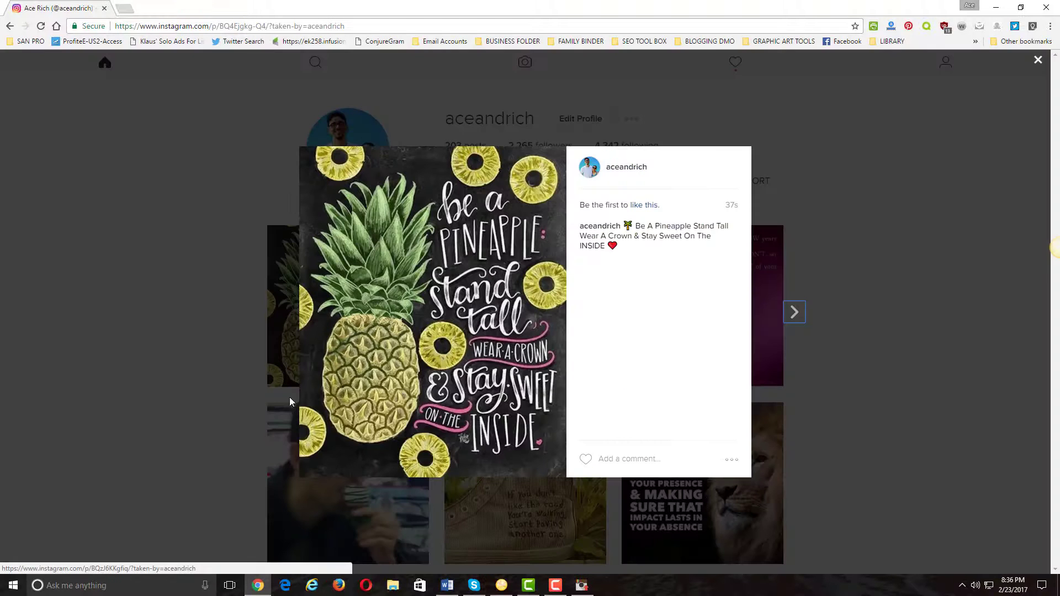
pyautogui.click(594, 462)
pyautogui.rightClick(604, 463)
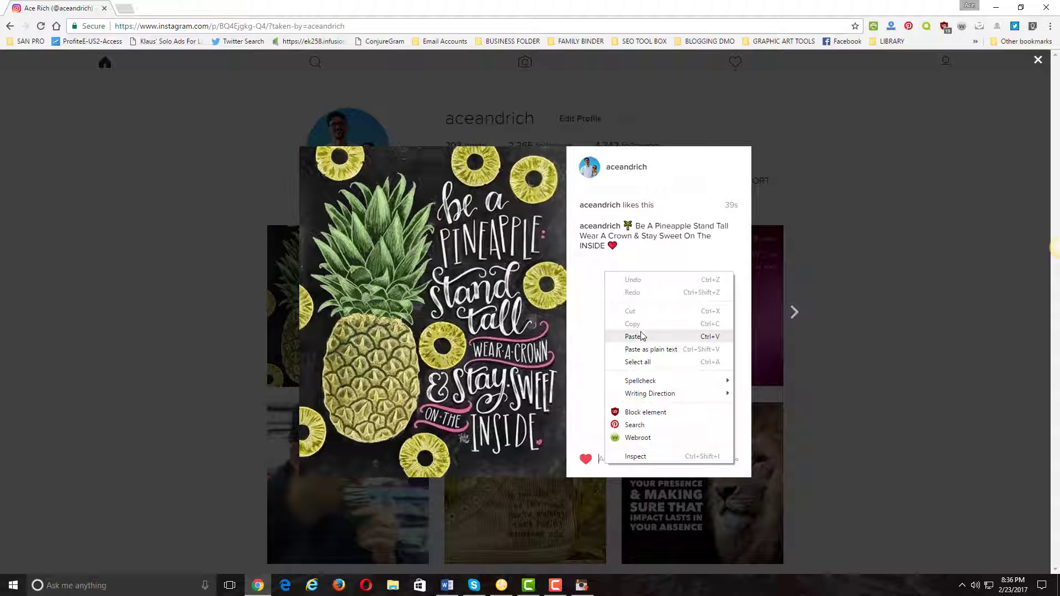
pyautogui.click(642, 336)
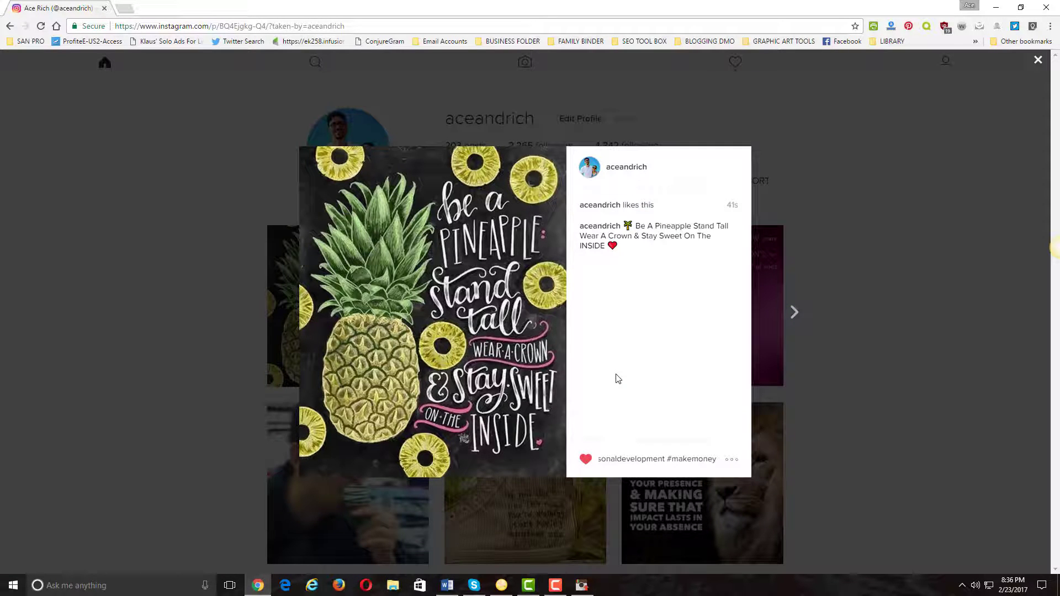
pyautogui.press('Return')
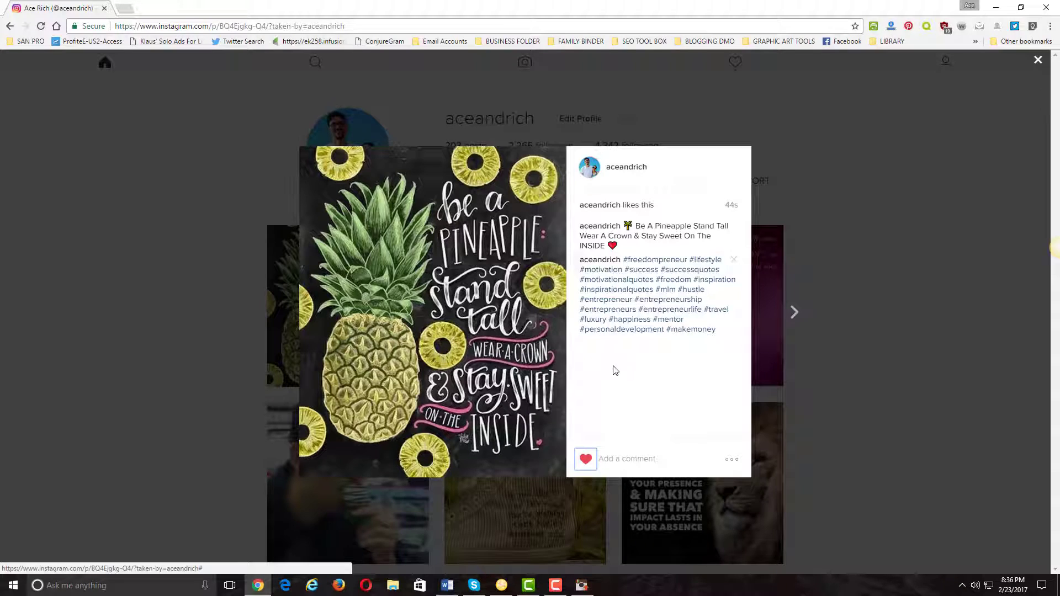